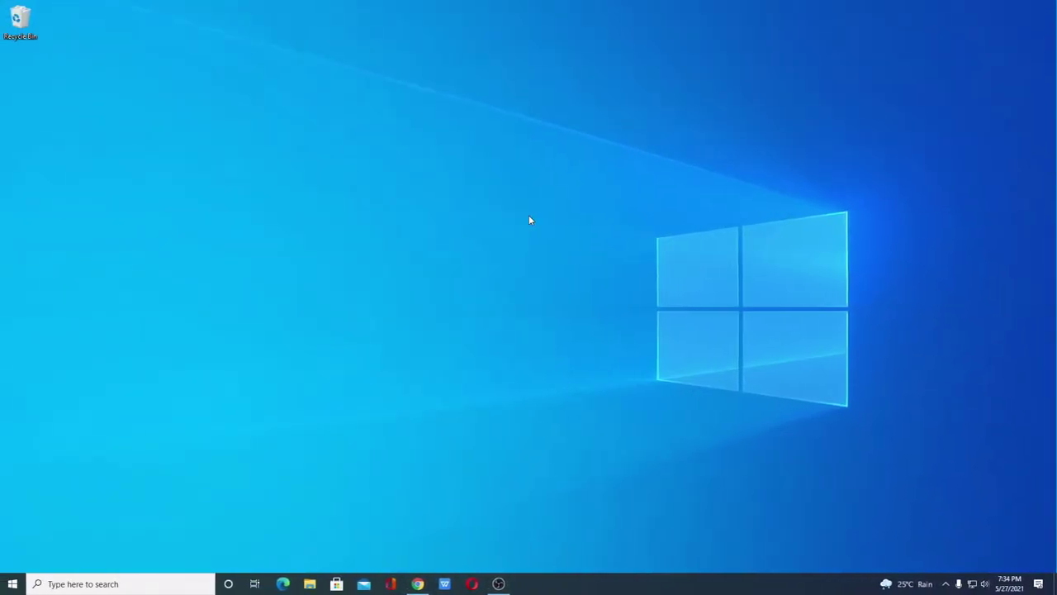
- Bring up Chrome's blender search results and open the blender.org home page announcing Blender 2.92
left_click(418, 584)
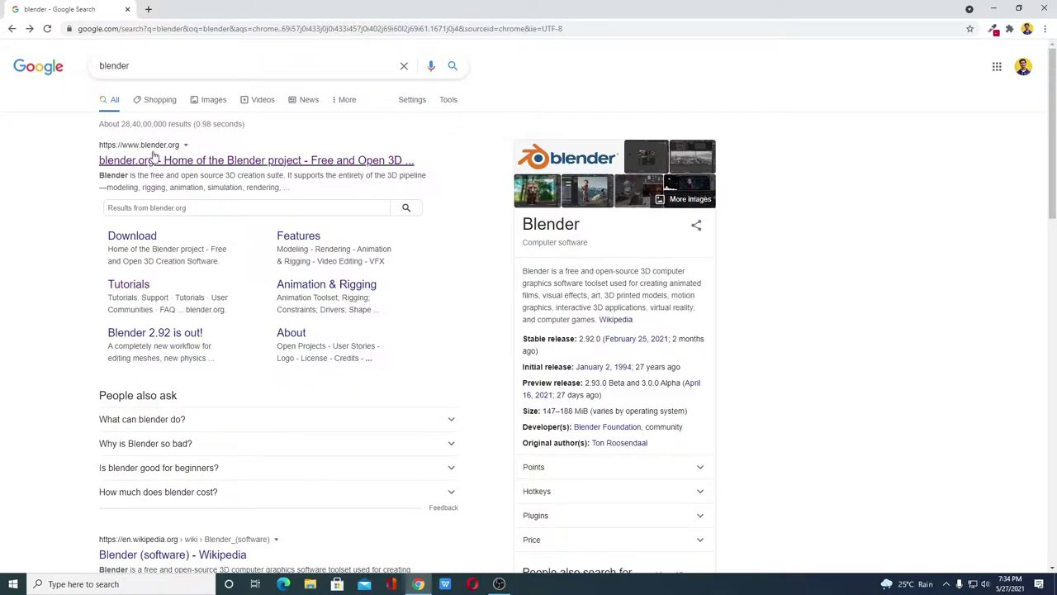
left_click(193, 162)
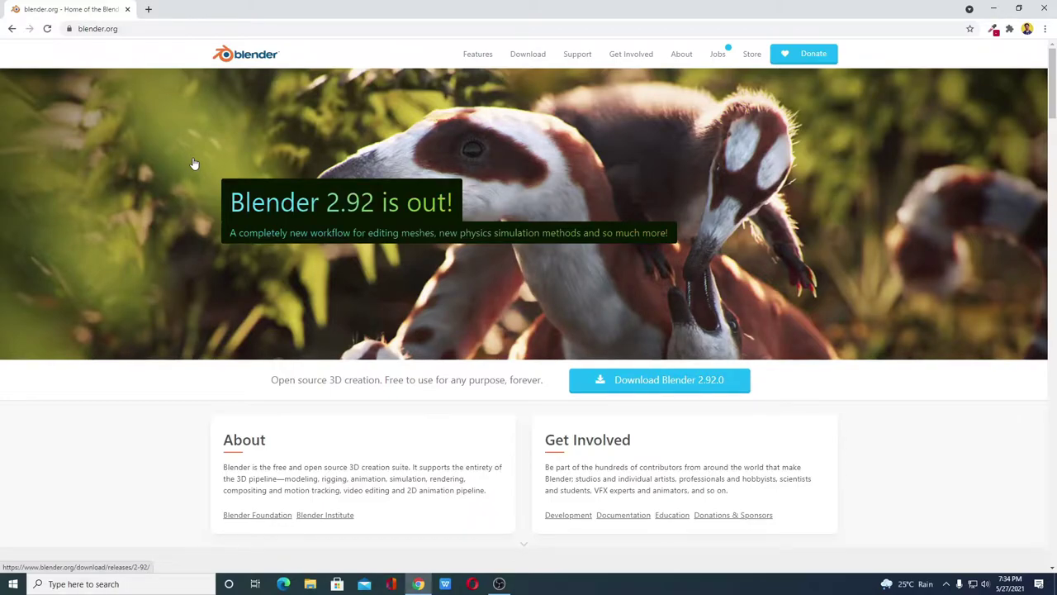
scroll(687, 208, "down", 3)
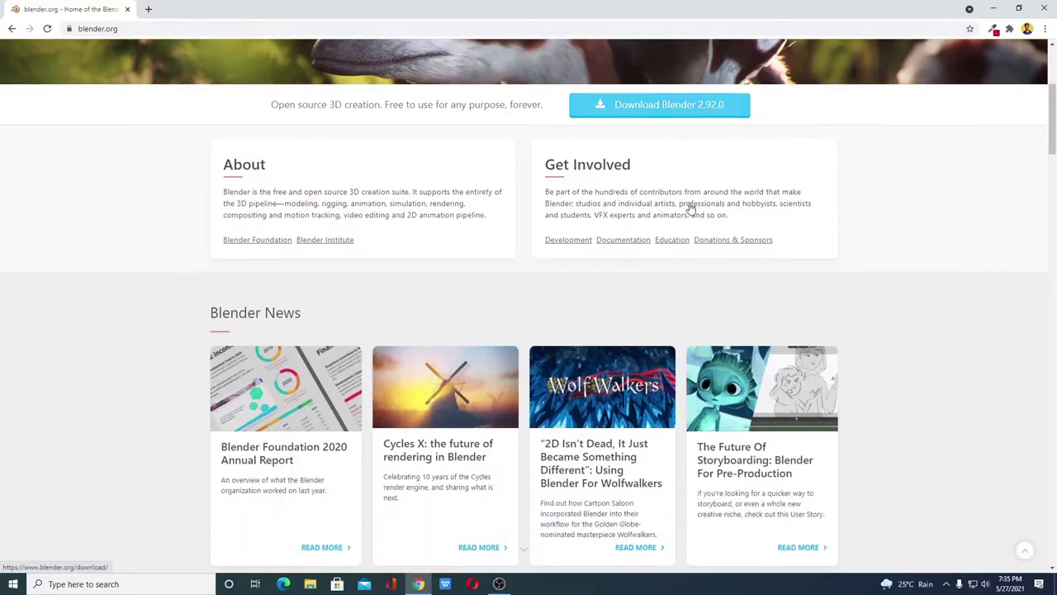
scroll(690, 208, "down", 6)
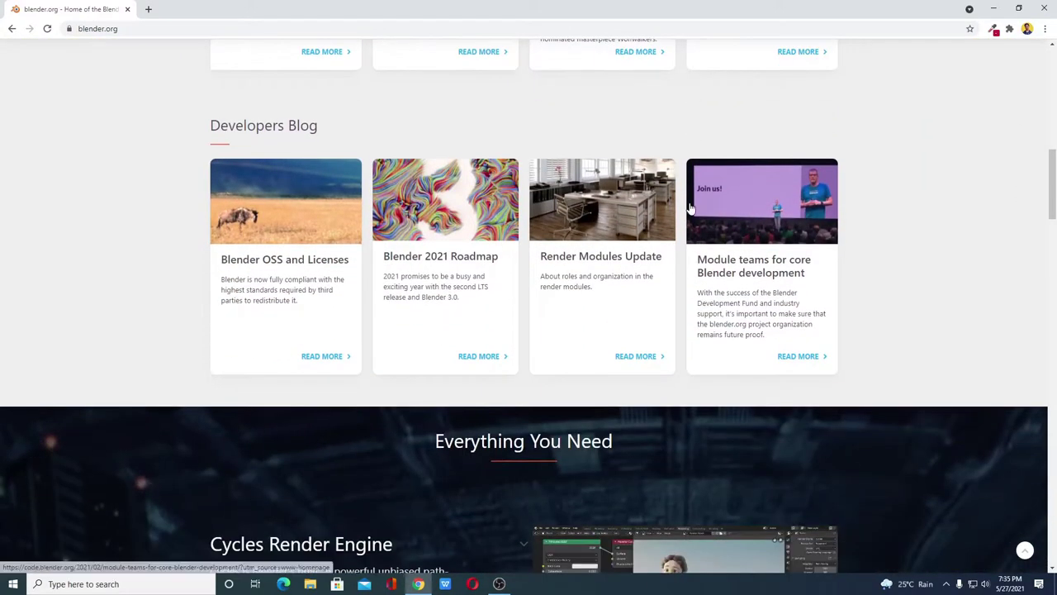
scroll(690, 208, "up", 9)
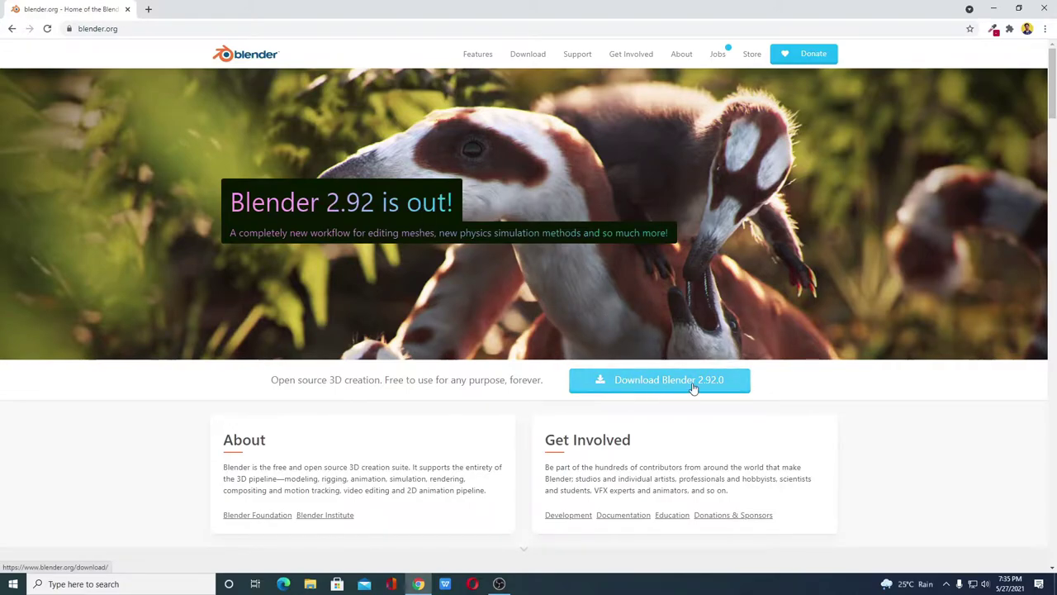
- Download the Blender 2.92.0 Windows Installer .msi from the download page's other-versions list
left_click(529, 59)
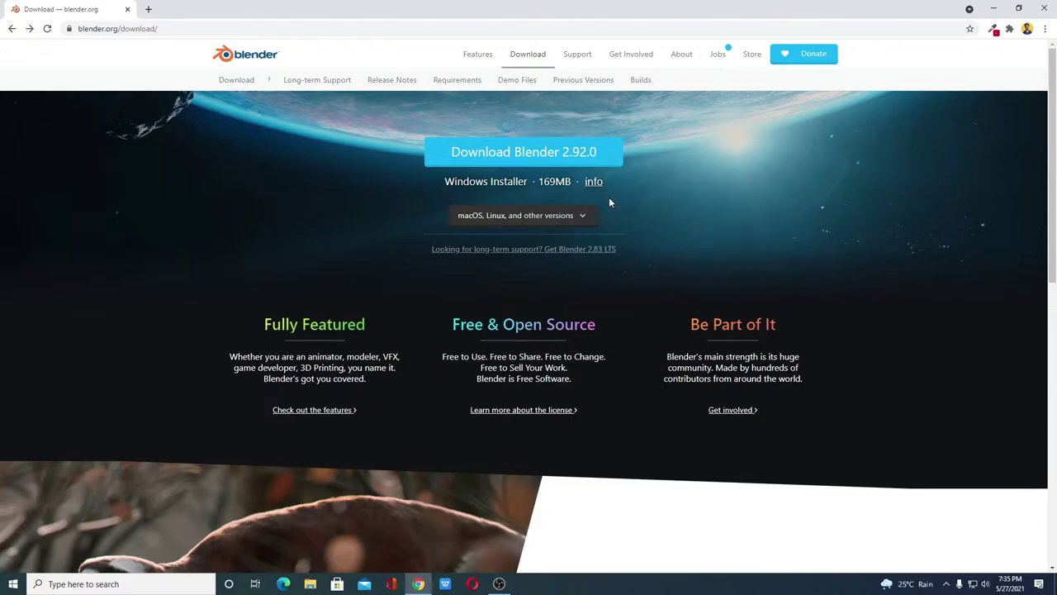
left_click(583, 217)
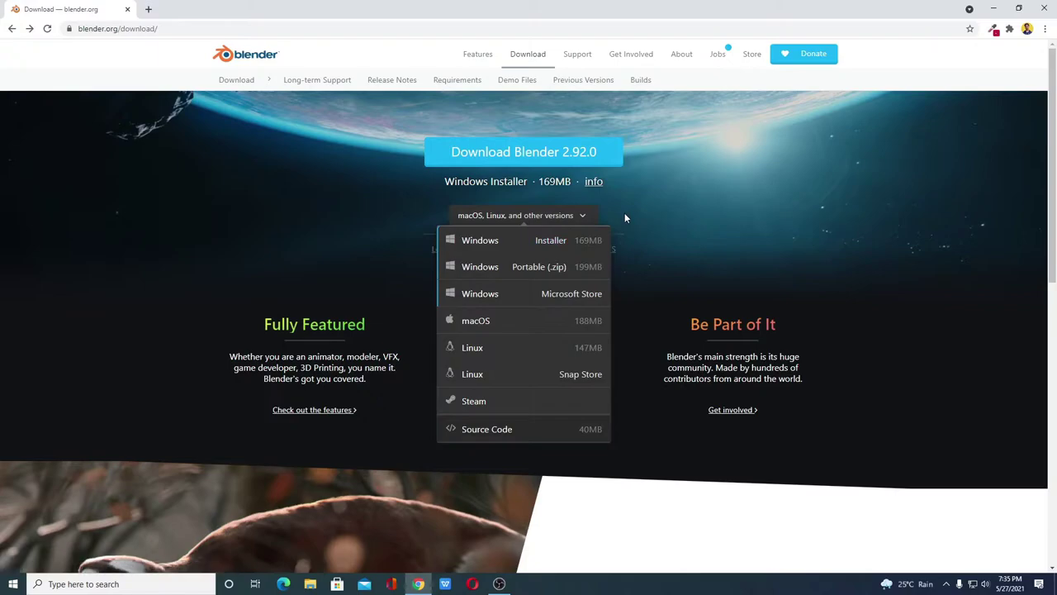
left_click(546, 243)
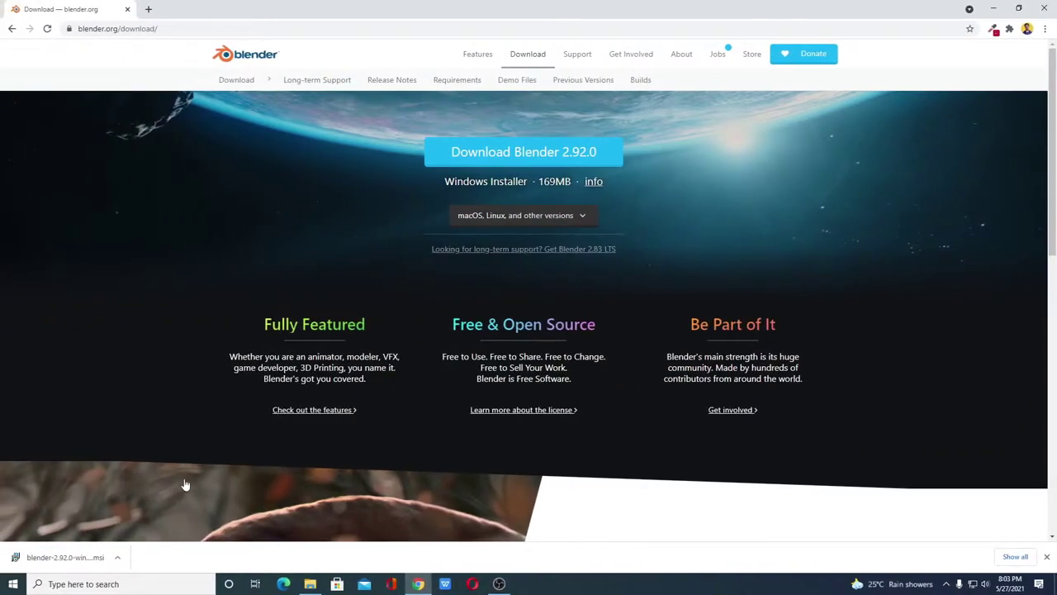
- Run the downloaded Blender .msi installer and minimize Chrome to reveal the setup wizard
left_click(118, 558)
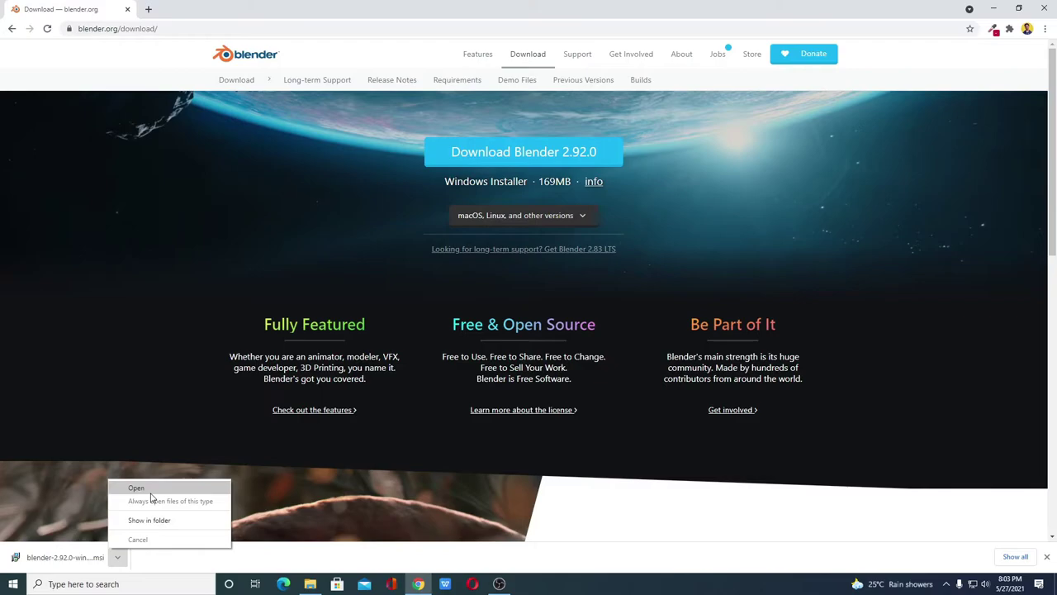
left_click(136, 488)
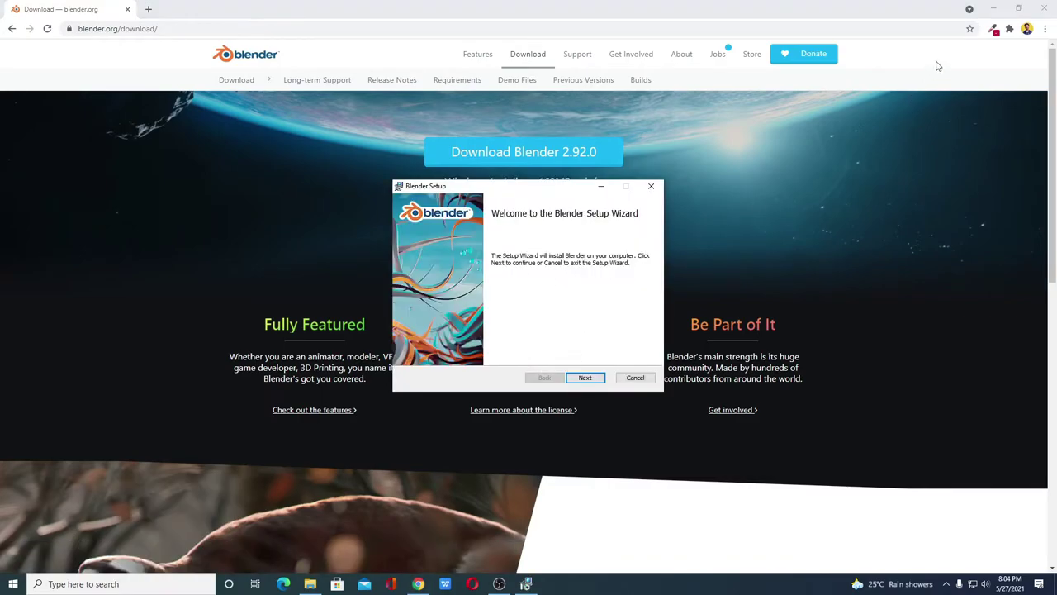
left_click(993, 8)
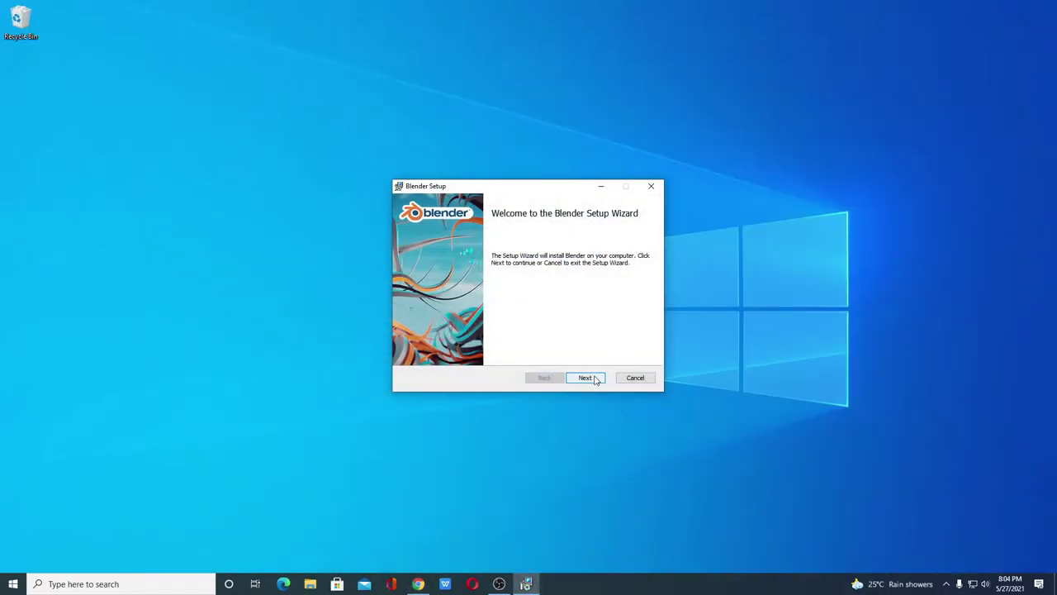
- Pass the welcome page and accept the GNU GPL license terms to reach Custom Setup
left_click(595, 377)
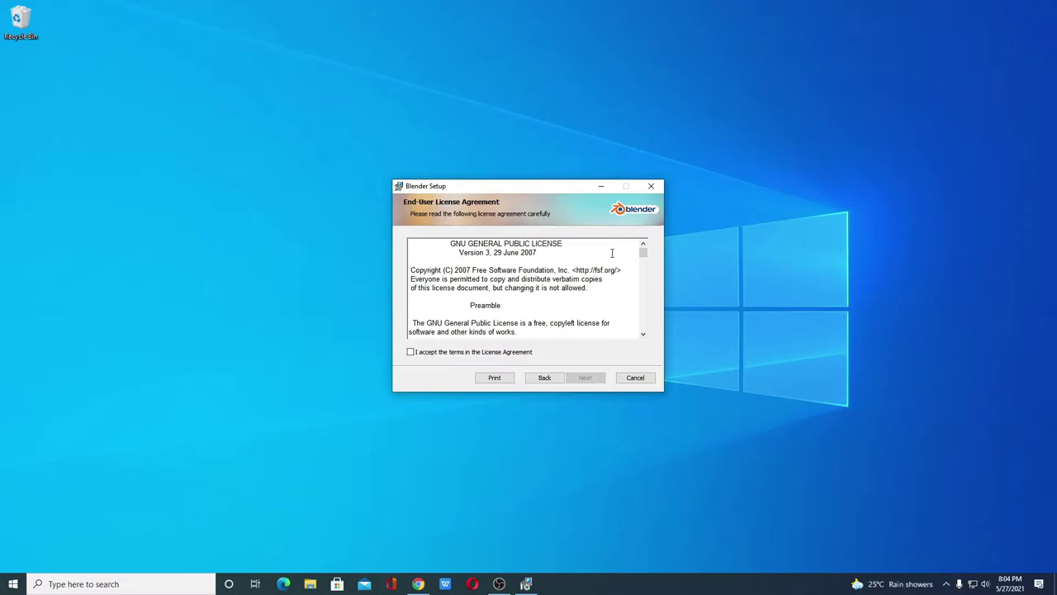
left_click_drag(643, 253, 646, 326)
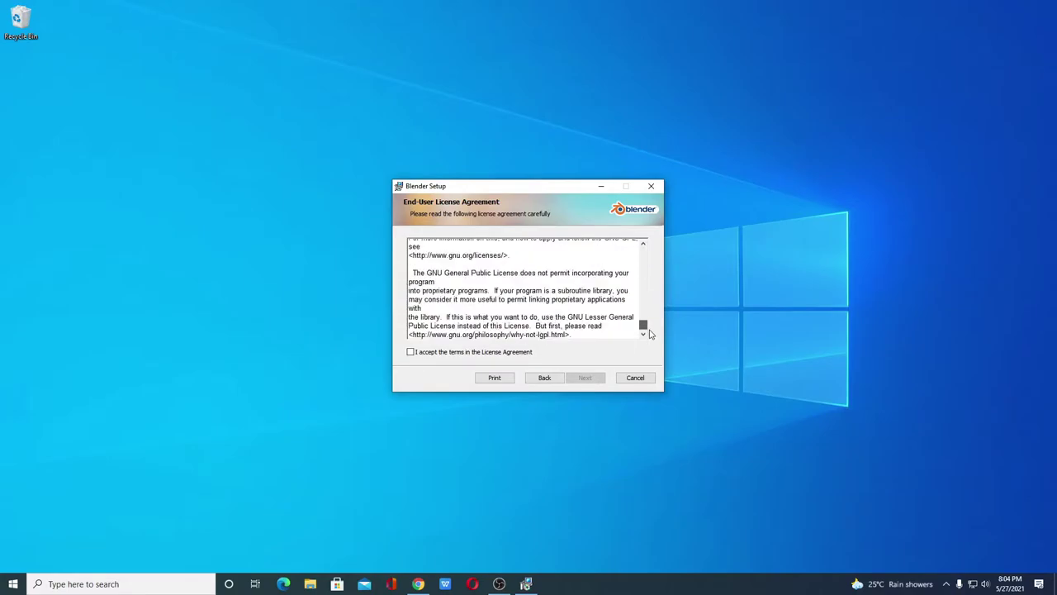
left_click(411, 352)
left_click(583, 379)
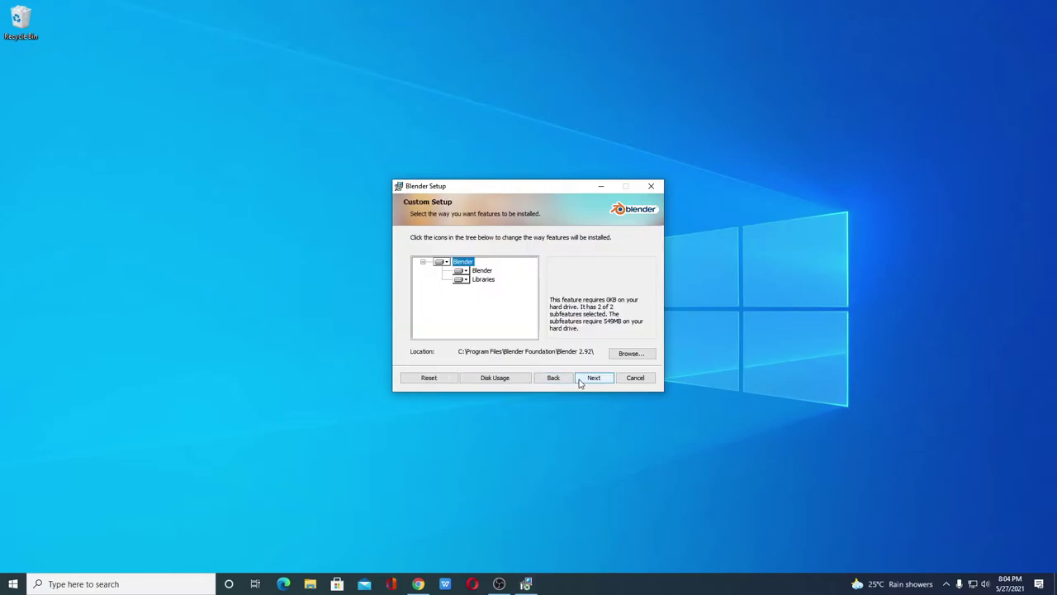
- Inspect the install location but keep the default Blender 2.92 folder
left_click(632, 353)
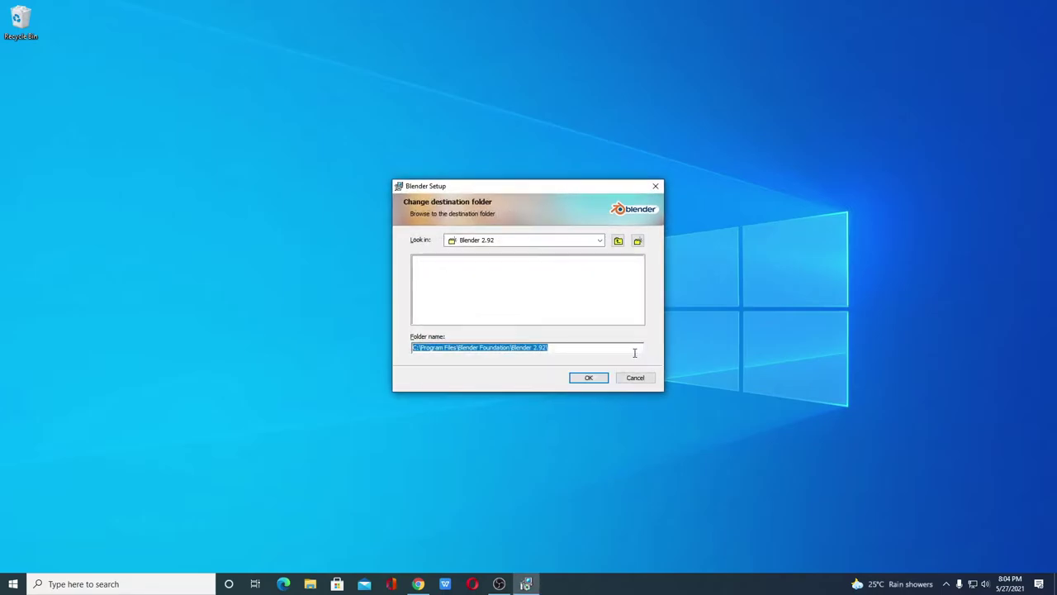
left_click(598, 242)
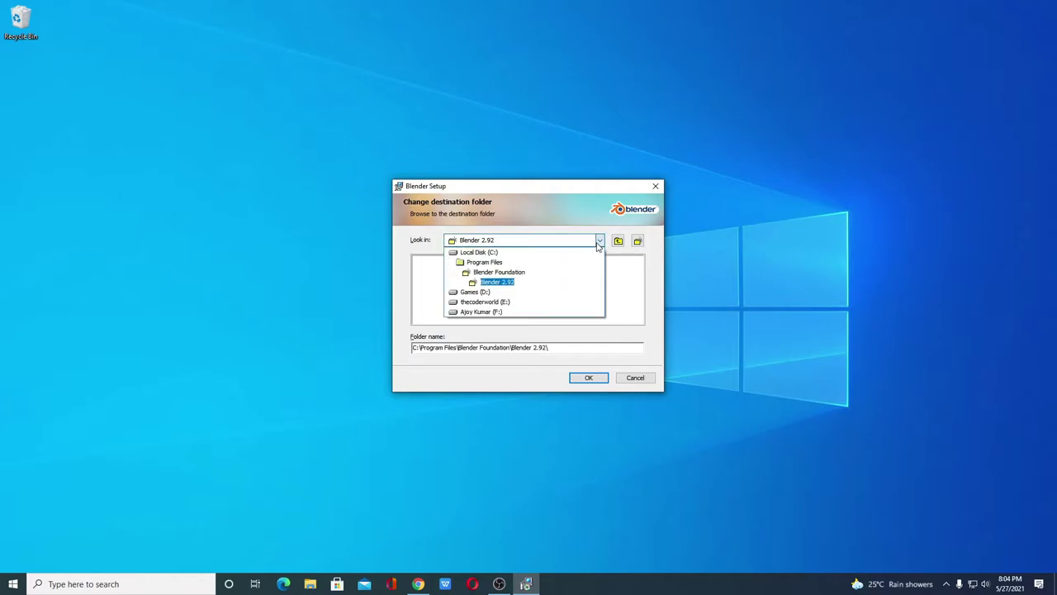
left_click(634, 378)
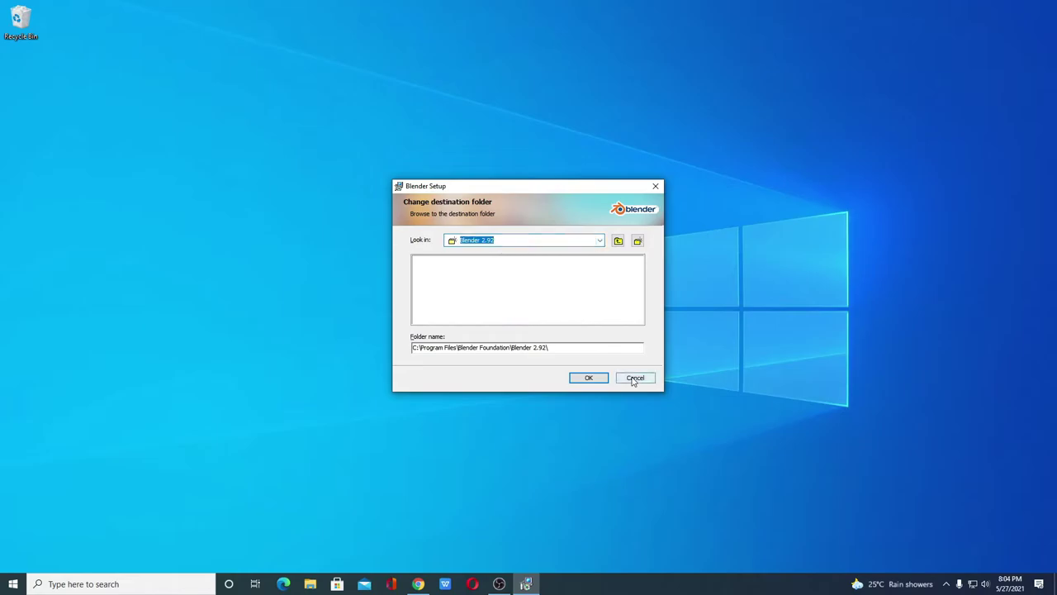
left_click(626, 378)
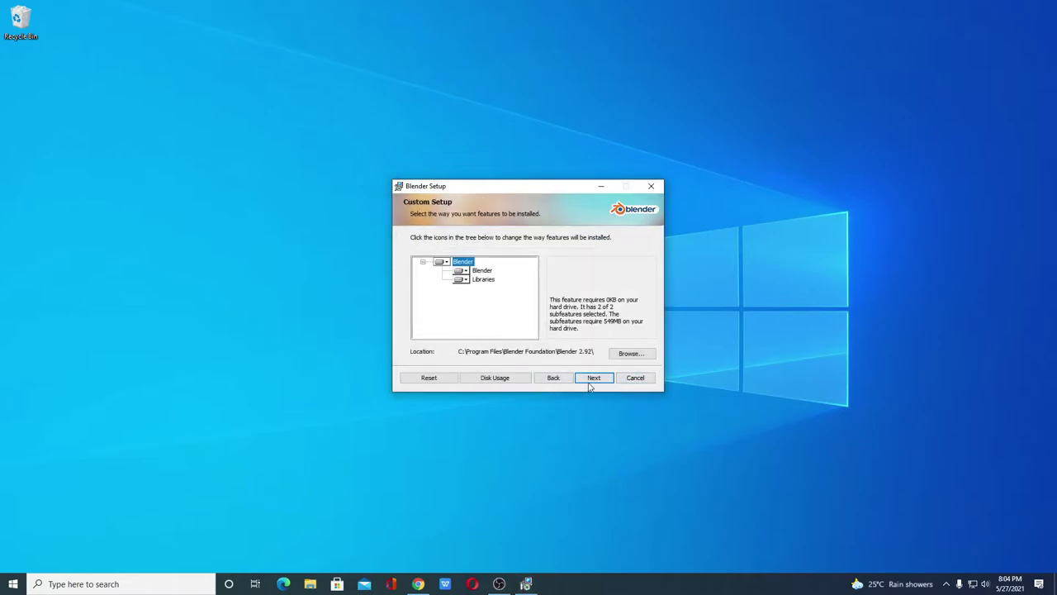
- Install Blender 2.92 and close the setup wizard with Finish
left_click(592, 382)
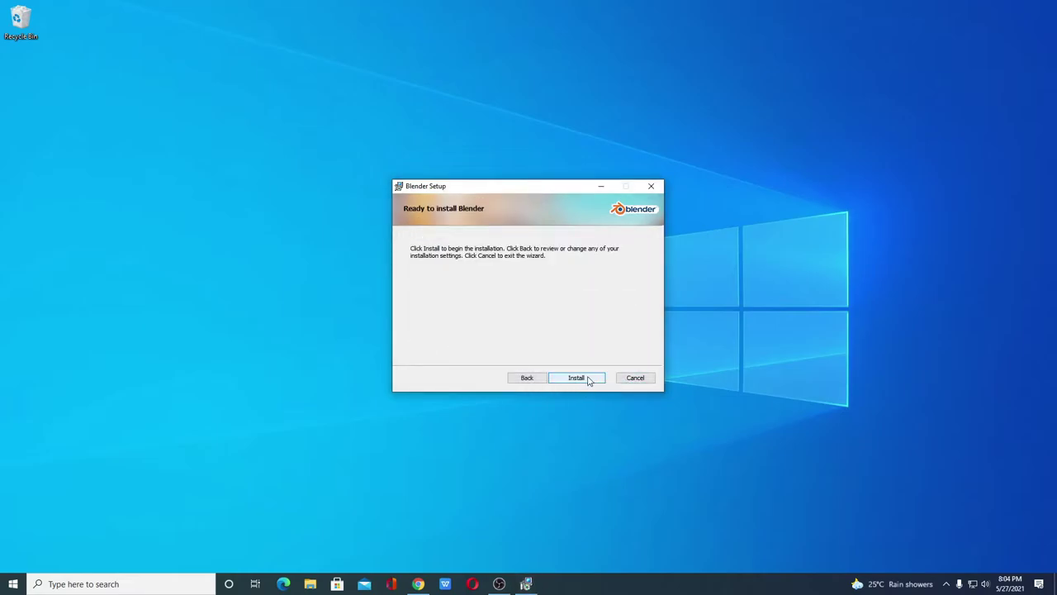
left_click(578, 379)
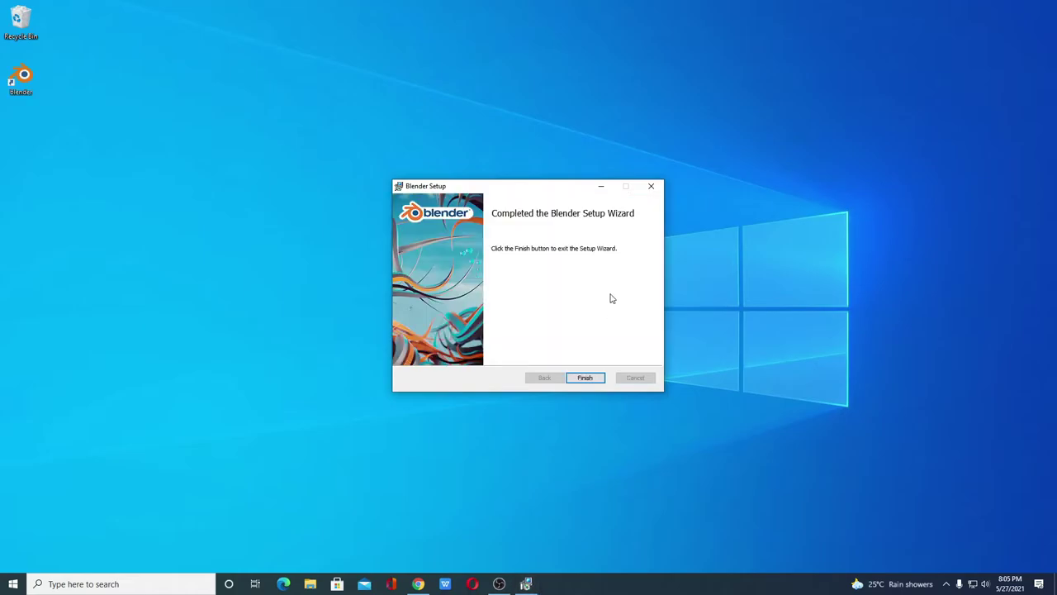
left_click(585, 378)
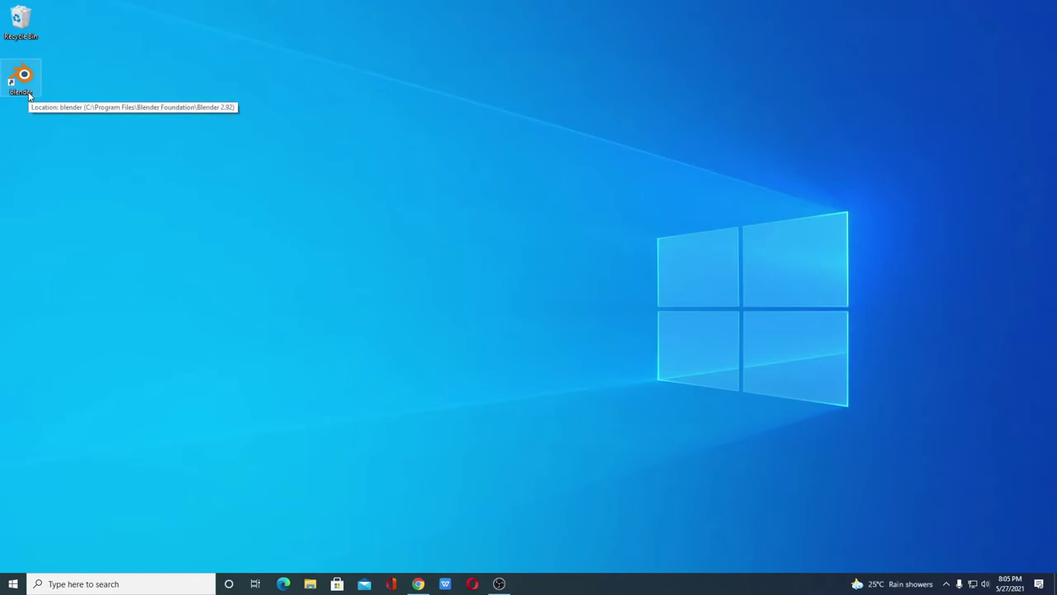
- Search Windows for 'ble' and open the Blender app's file location in File Explorer
left_click(73, 580)
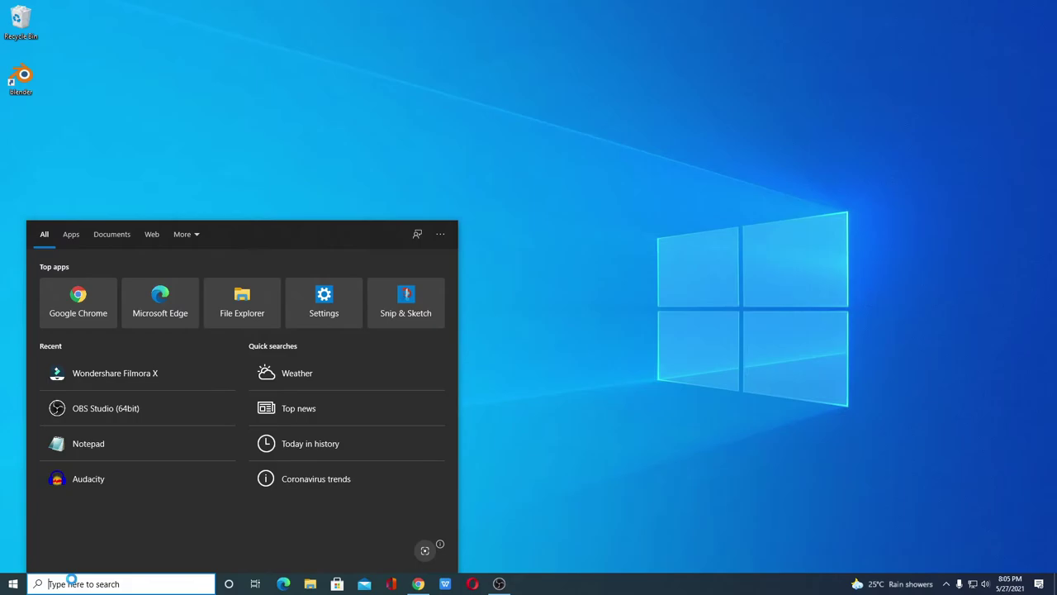
type("ble")
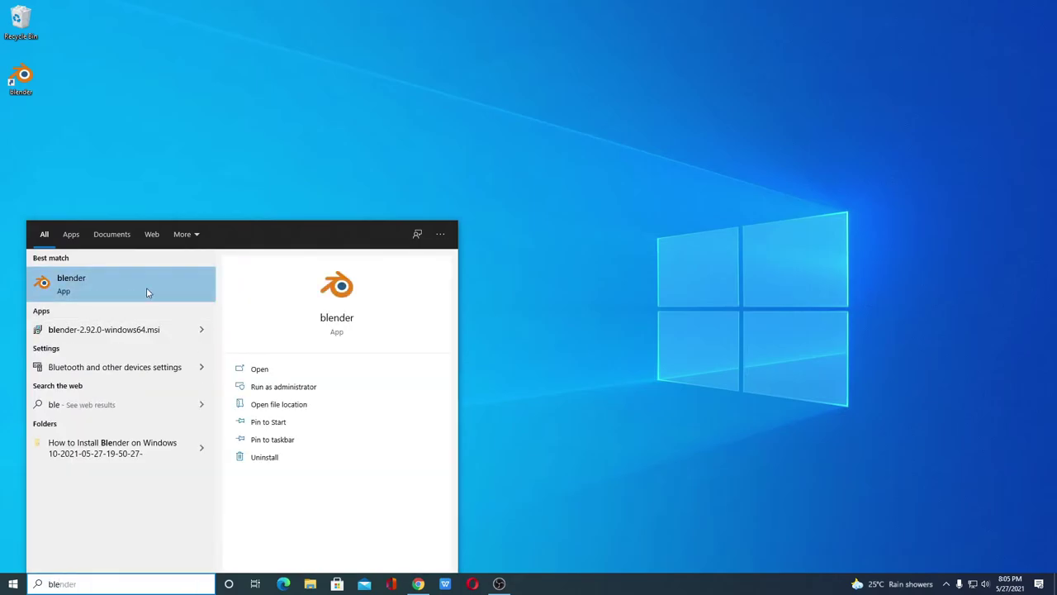
right_click(147, 289)
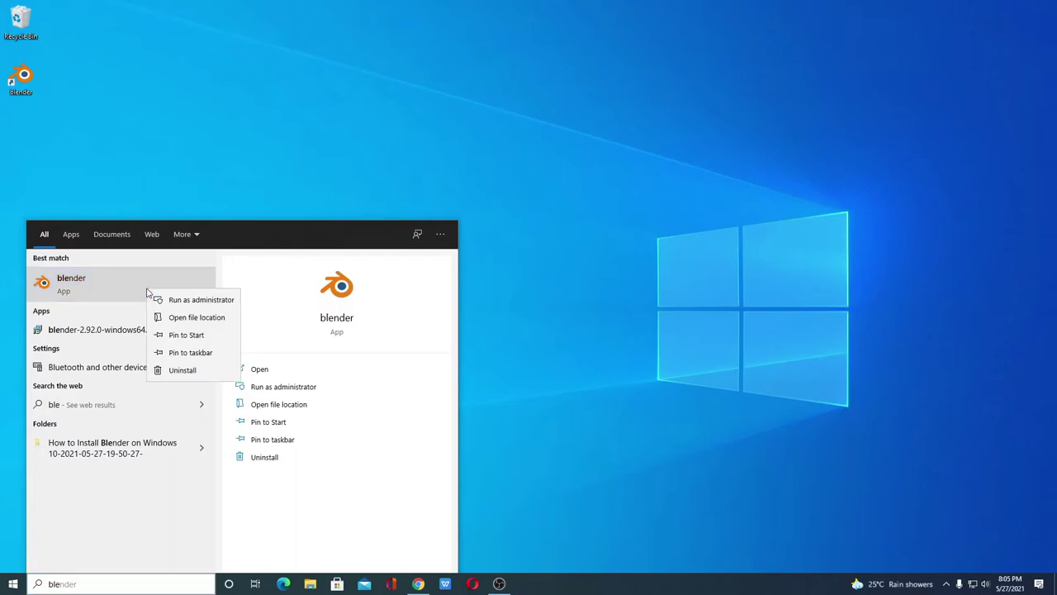
left_click(196, 317)
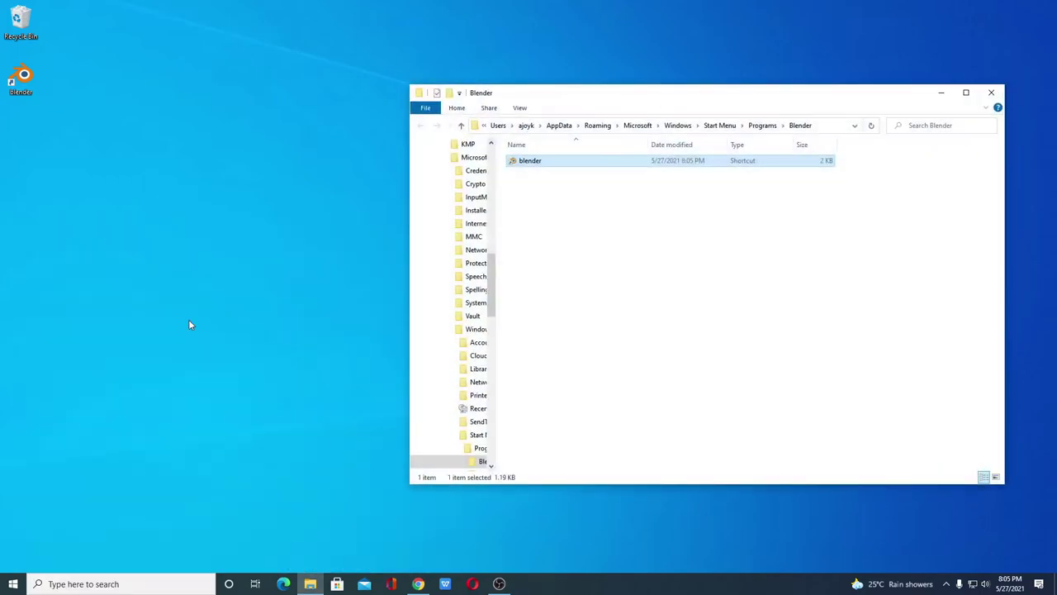
- Send the Blender shortcut to the desktop with Send to > Desktop (create shortcut)
right_click(619, 163)
mouse_move(584, 415)
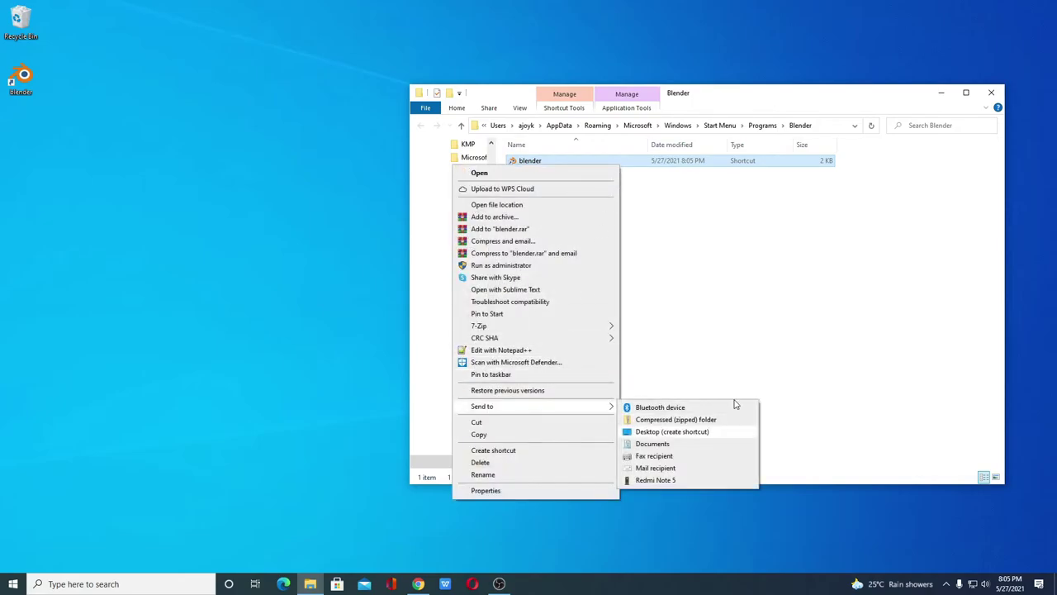
left_click(724, 436)
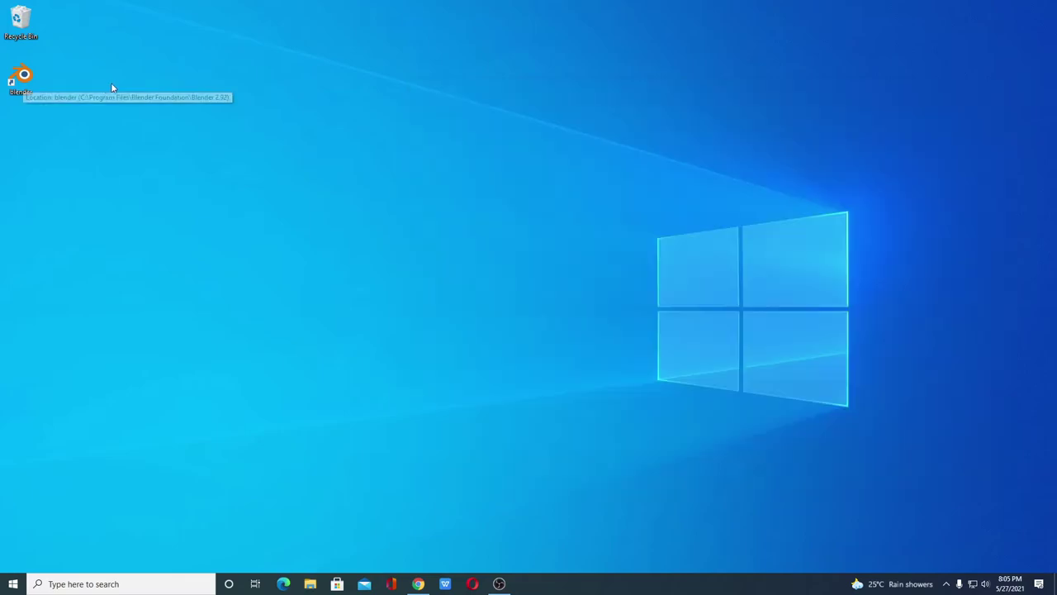
- Launch Blender from the desktop icon; finish quick setup with Left-click select and Blender Dark theme
double_click(24, 78)
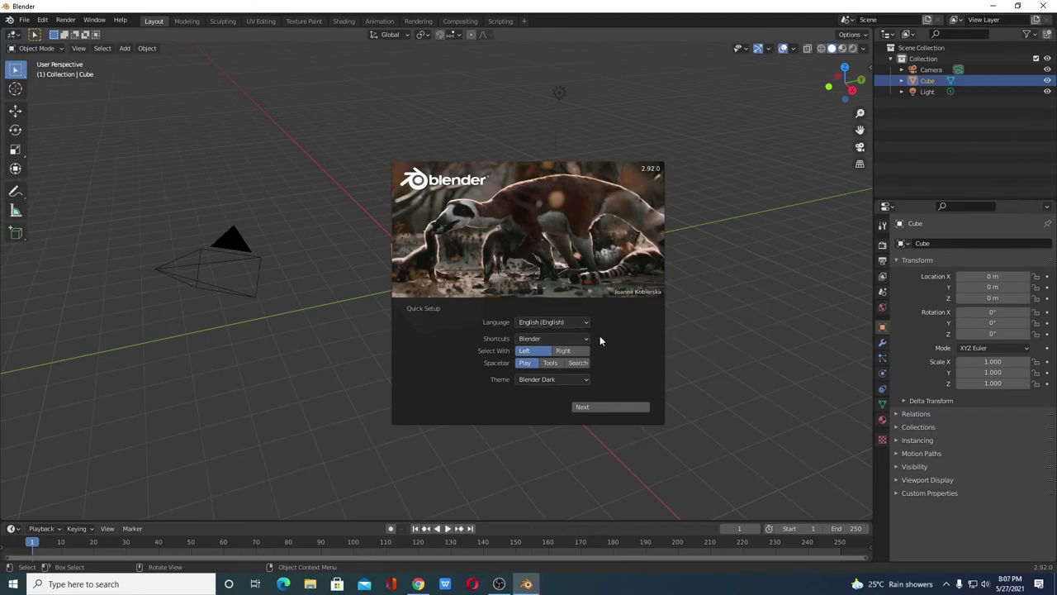
left_click(565, 354)
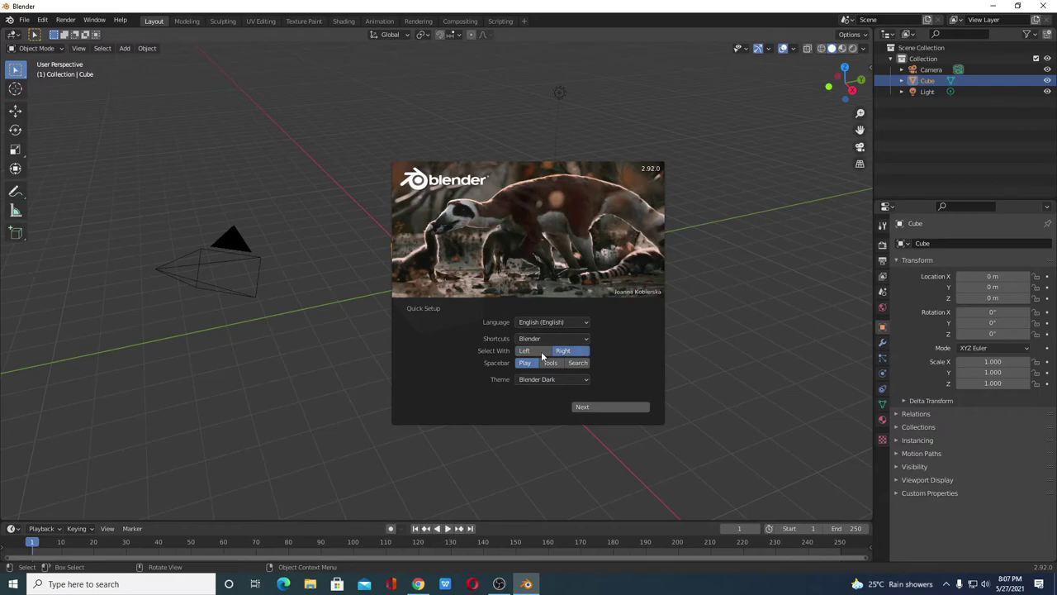
left_click(538, 353)
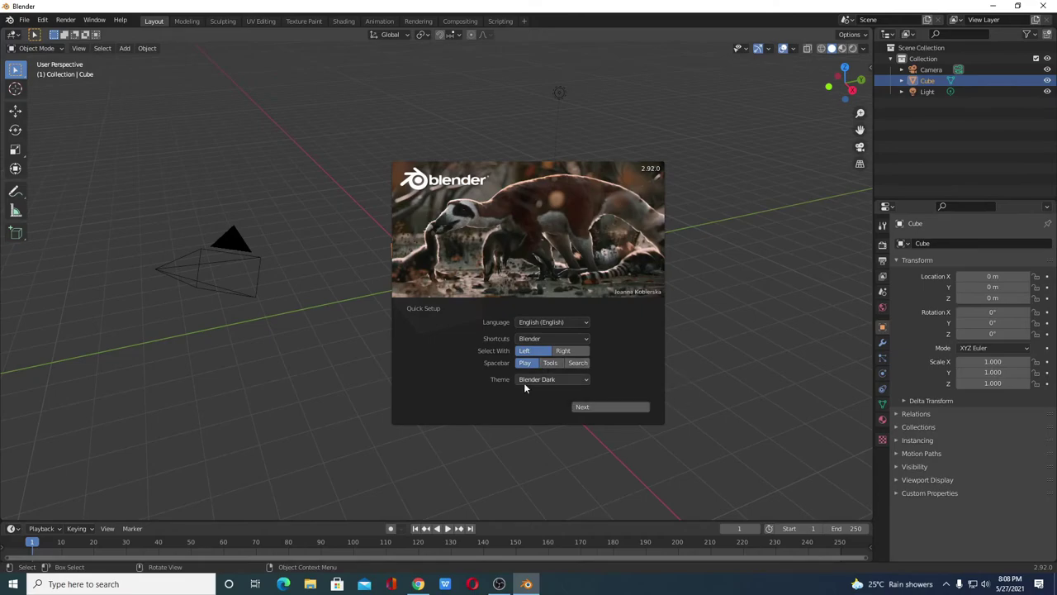
left_click(570, 381)
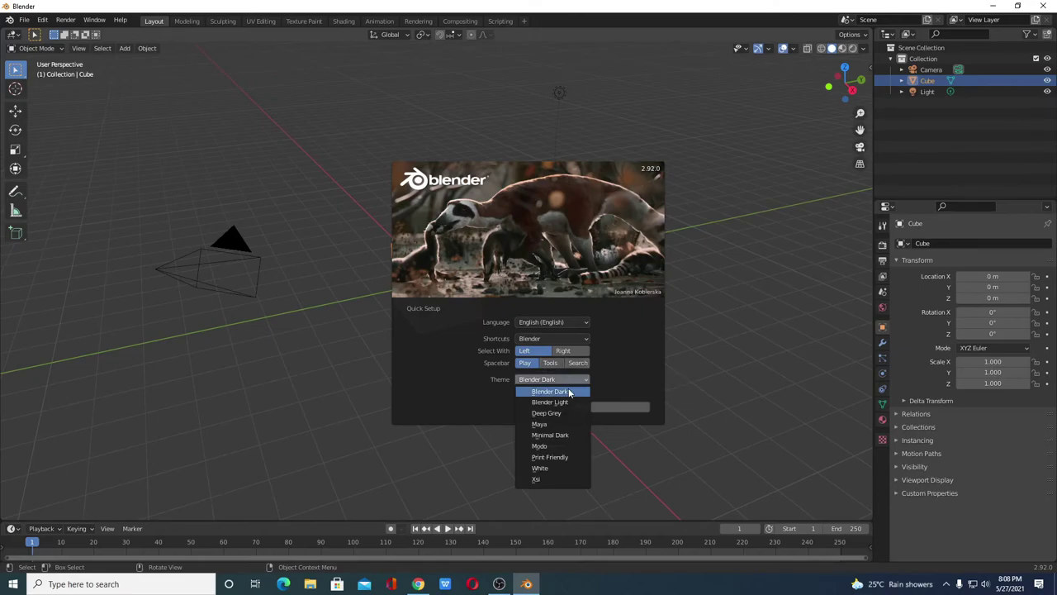
left_click(569, 393)
left_click(610, 406)
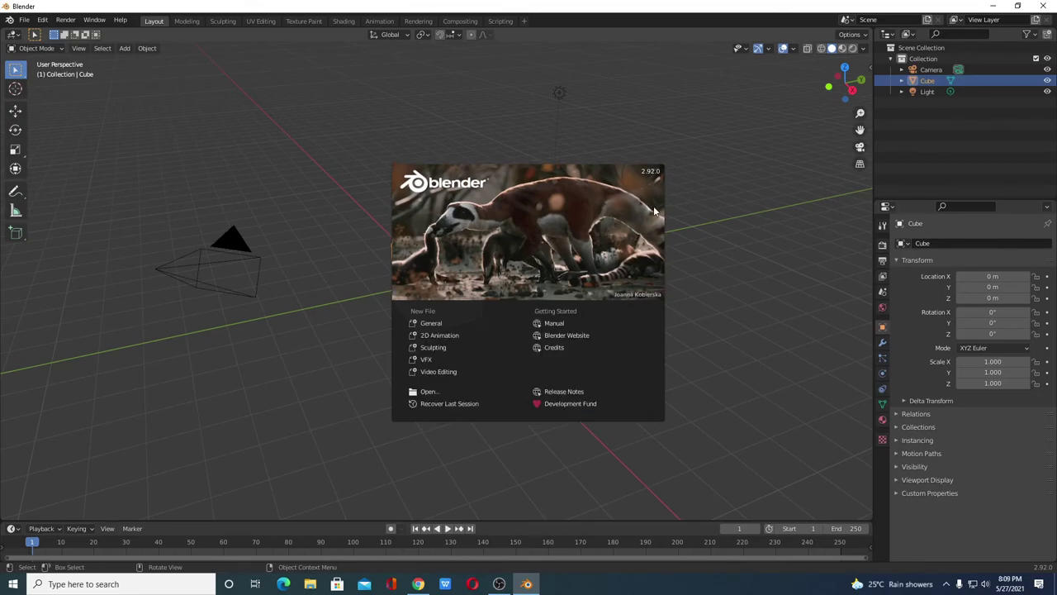
left_click(418, 584)
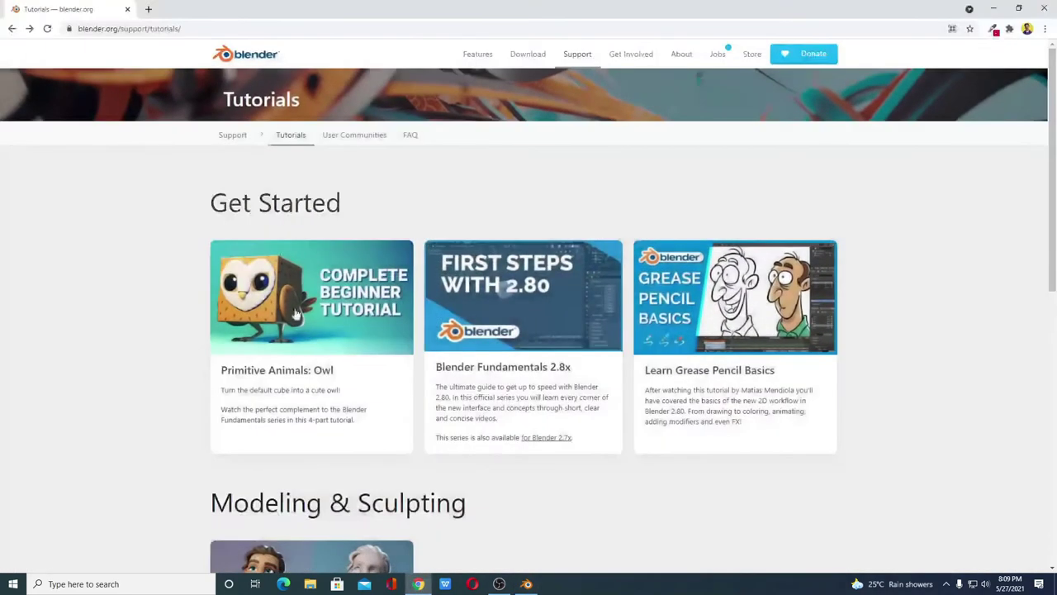
left_click(223, 28)
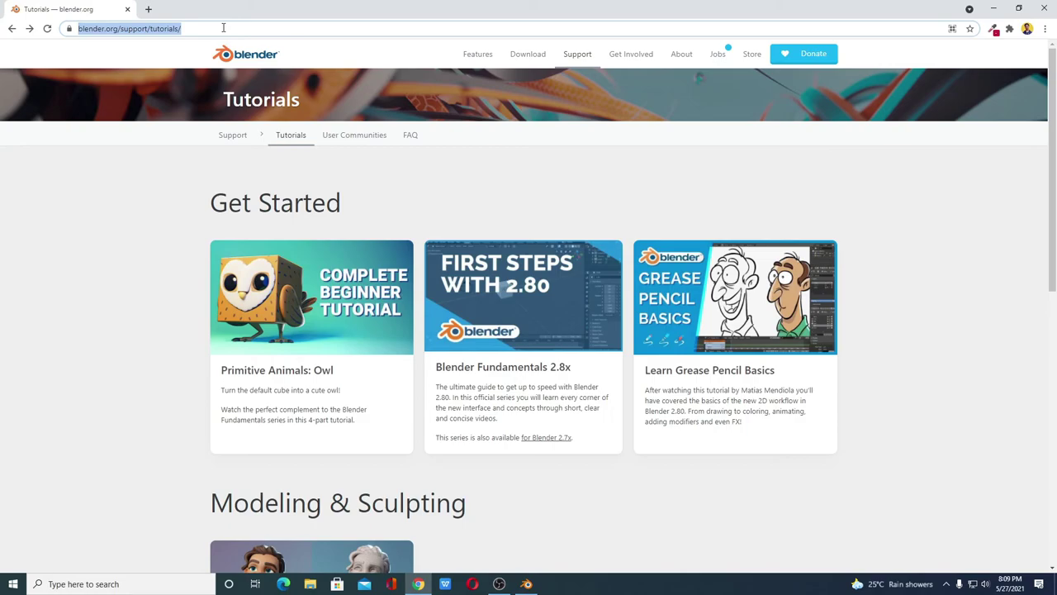
left_click(141, 201)
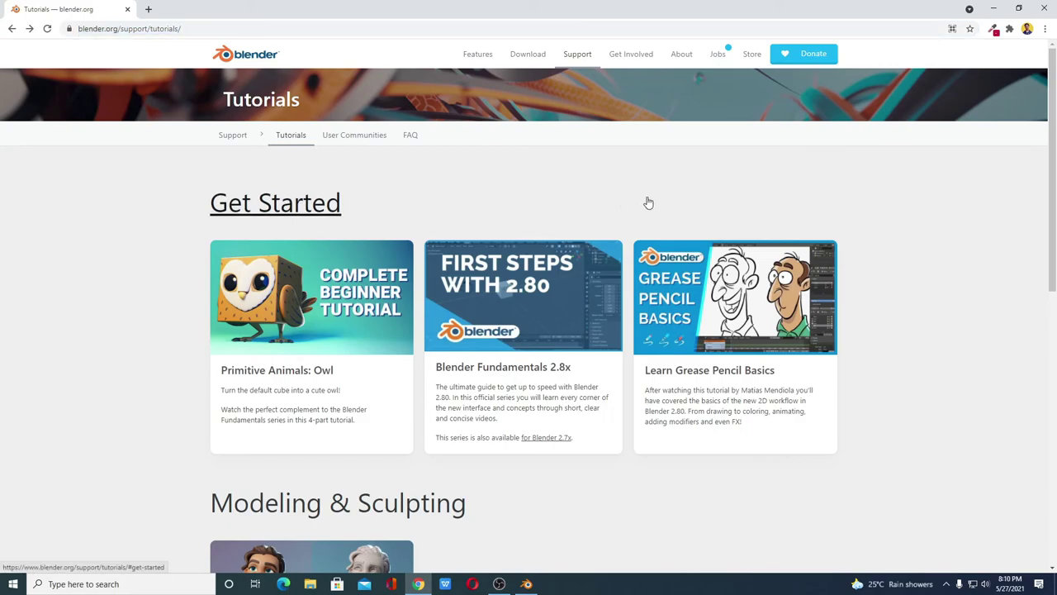
scroll(648, 202, "down", 7)
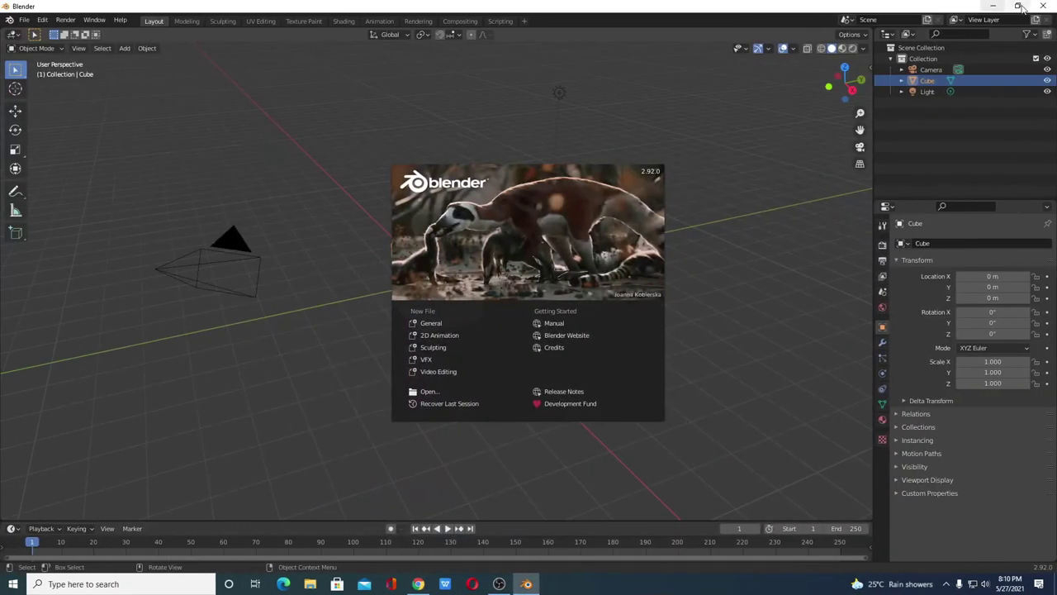
left_click(1022, 4)
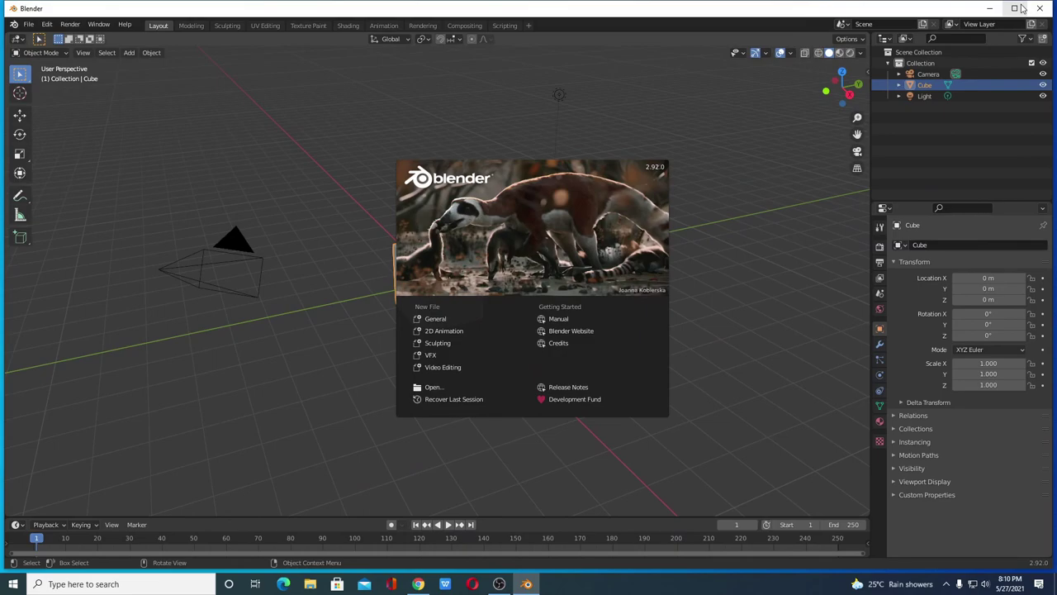
left_click(1021, 7)
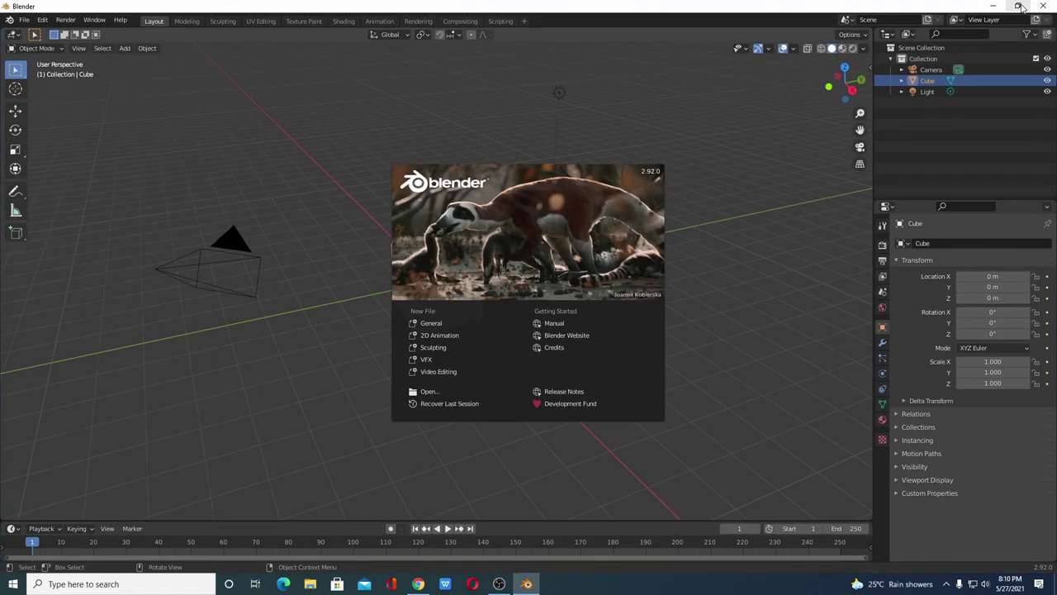